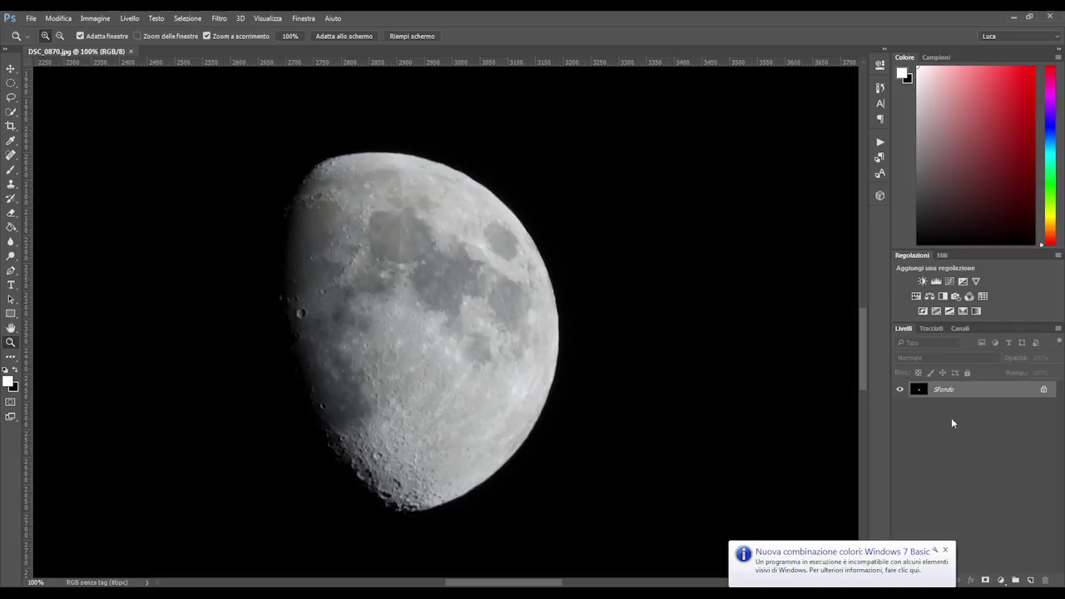
# Run the Moon process action on the moon photo.
pyautogui.rightClick(947, 392)
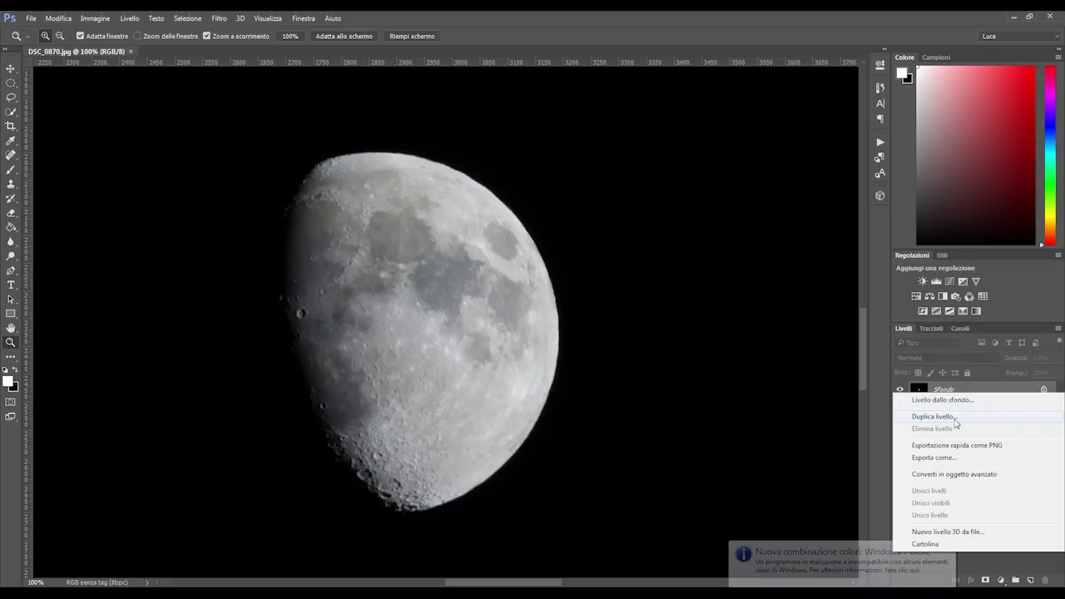
pyautogui.click(879, 145)
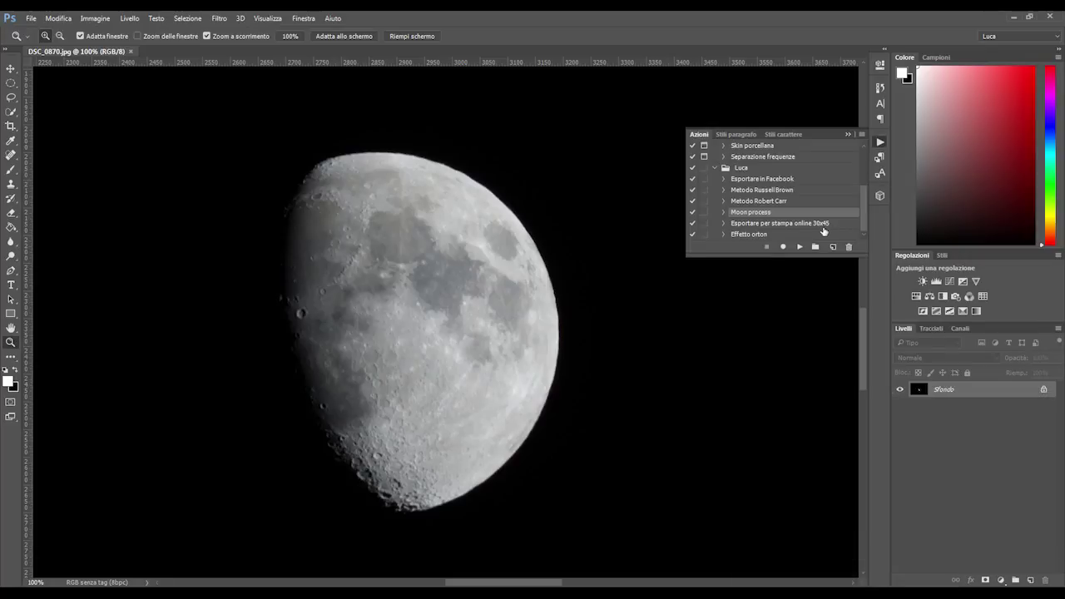
pyautogui.click(800, 246)
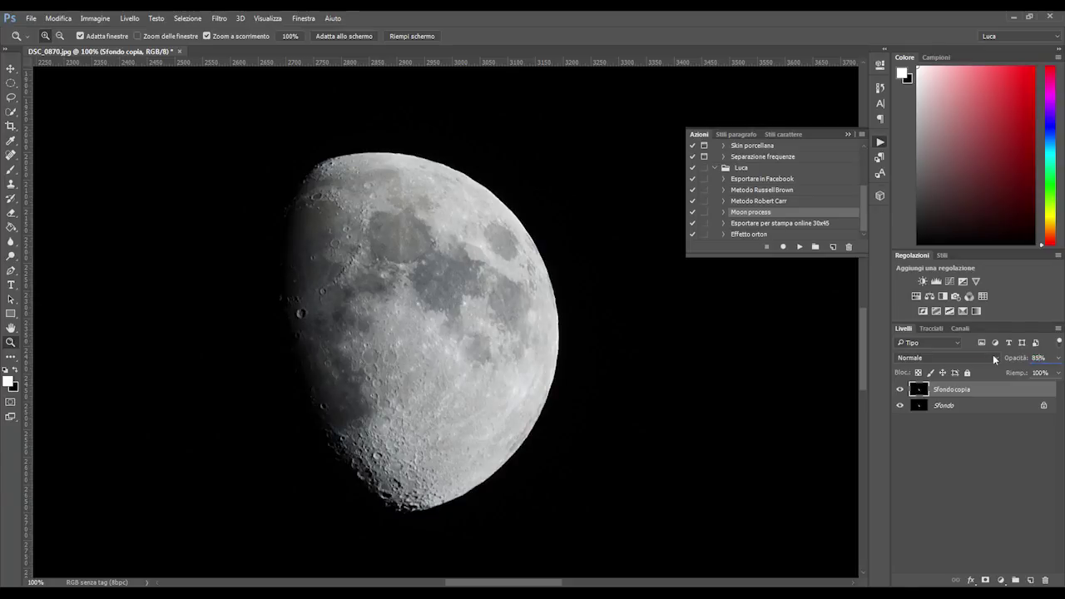
pyautogui.click(1041, 373)
pyautogui.write('85')
# Flatten the image into Sfondo and duplicate it as Livello 1.
pyautogui.rightClick(943, 406)
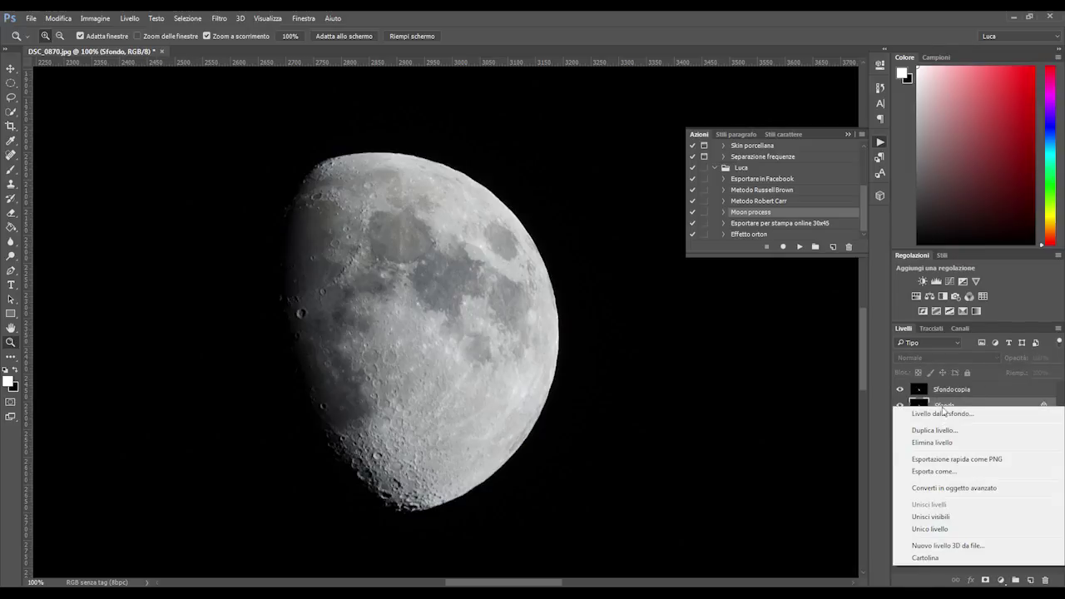
pyautogui.click(940, 530)
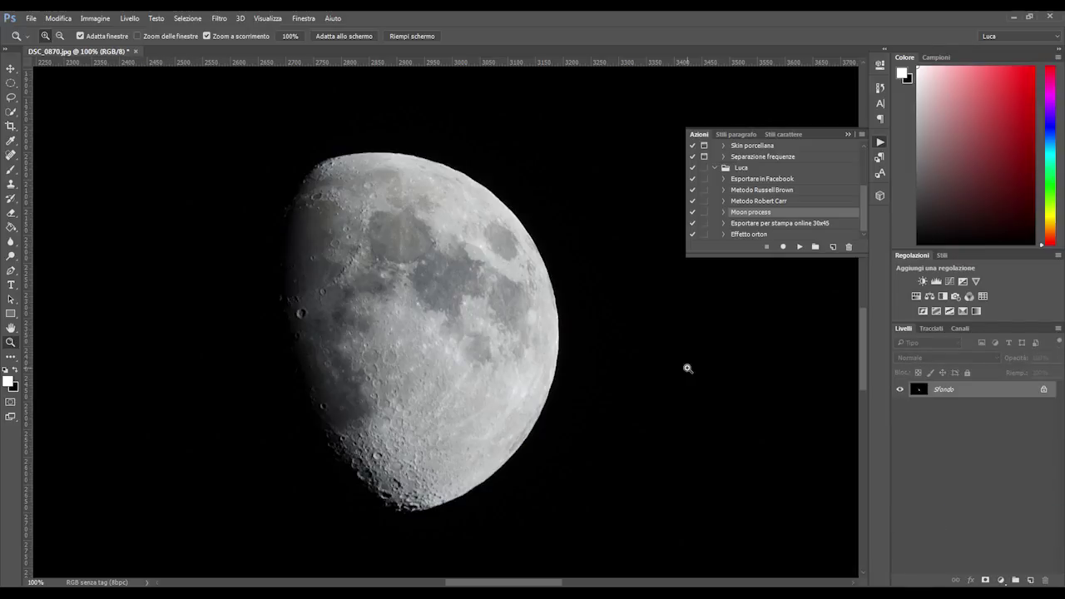
pyautogui.hotkey('ctrl', 'j')
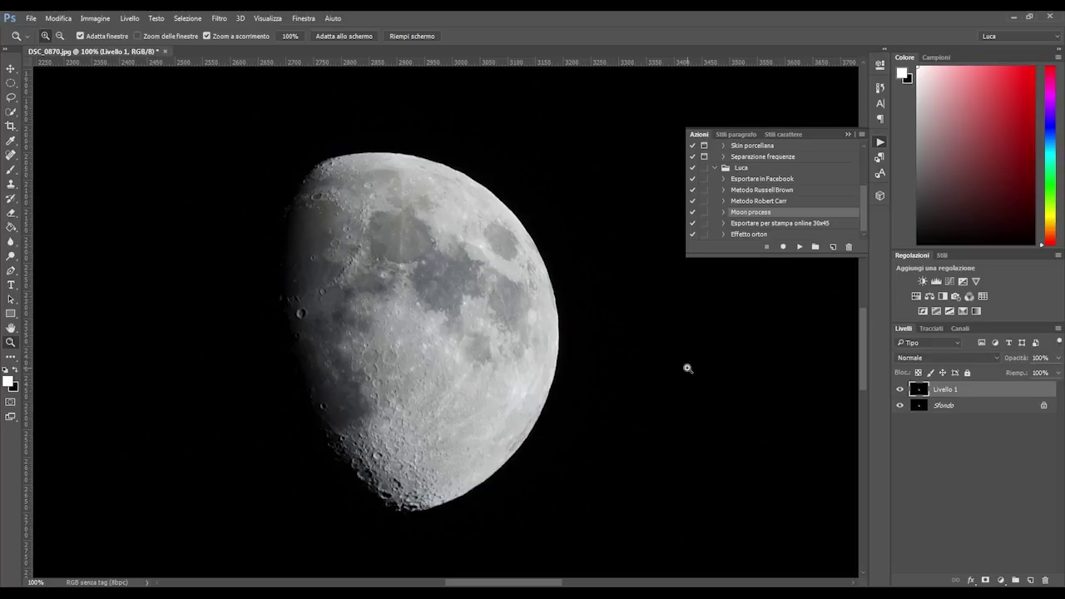
# Apply Luminosità/contrasto to Livello 1 with brightness -9 and contrast 10.
pyautogui.click(99, 18)
pyautogui.moveTo(104, 46)
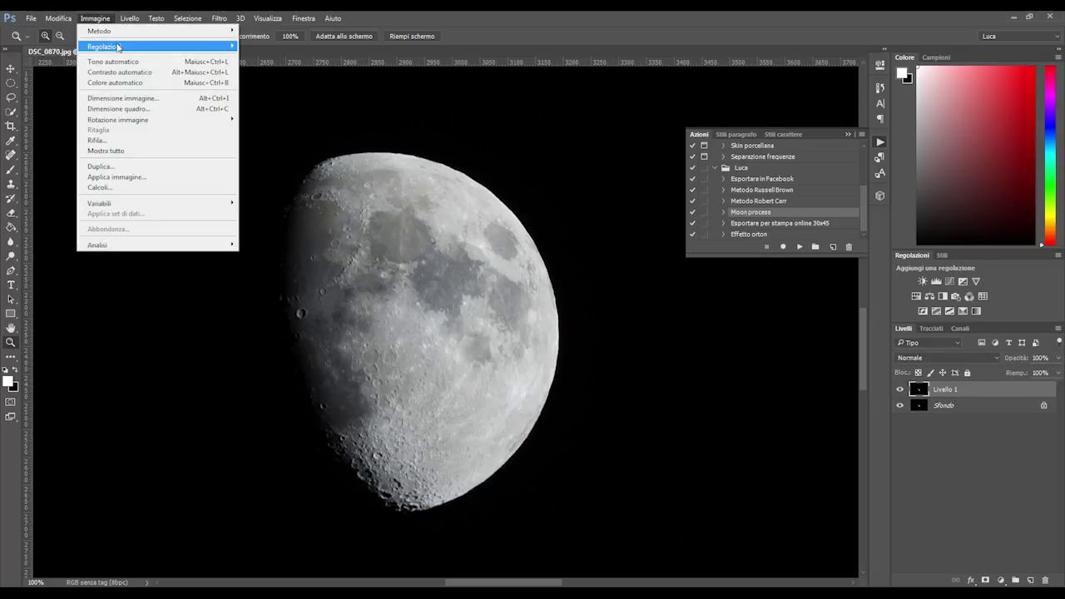
pyautogui.click(266, 46)
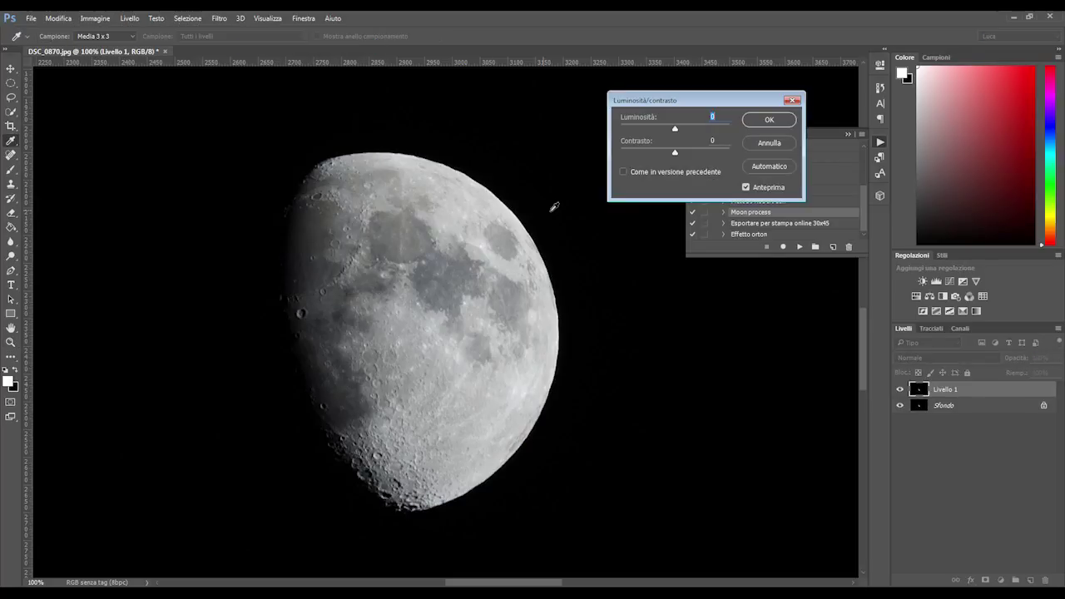
pyautogui.moveTo(675, 131); pyautogui.dragTo(681, 155)
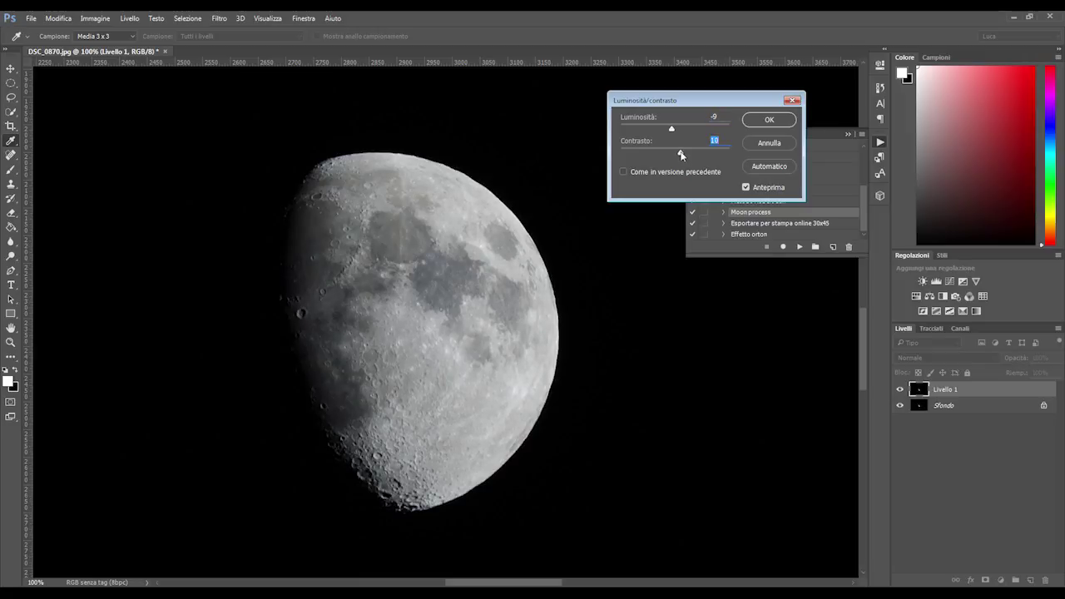
pyautogui.click(762, 123)
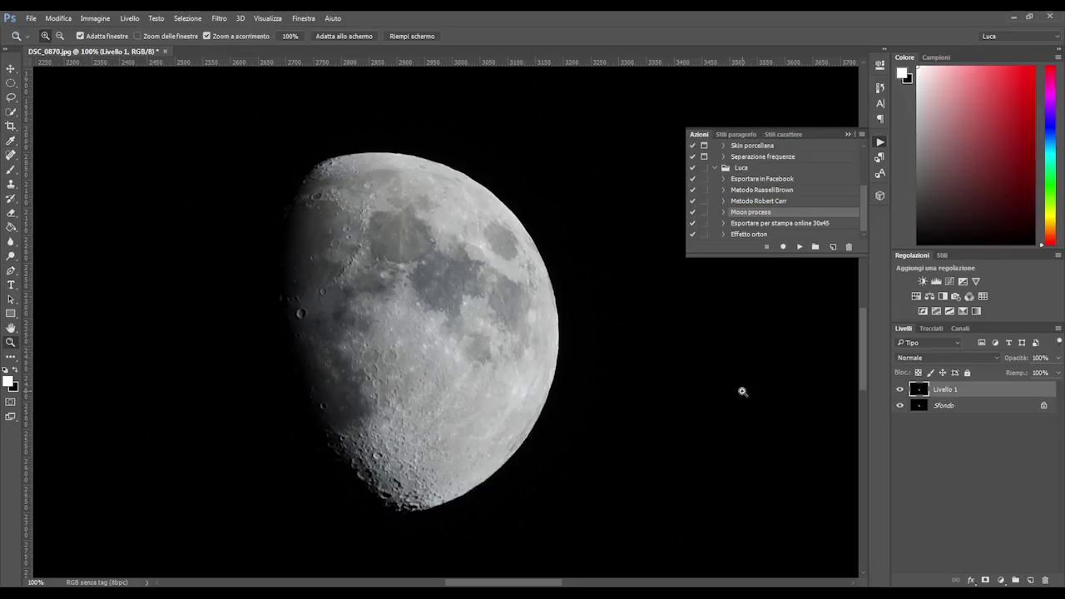
# Add a Valori tonali levels adjustment layer with the white input moved to 220.
pyautogui.click(96, 18)
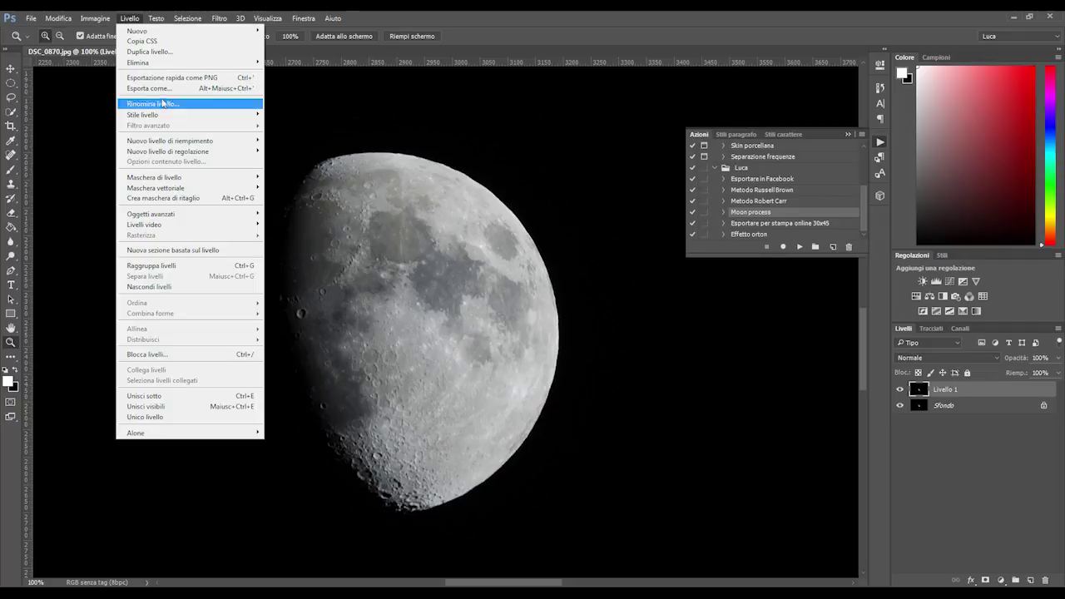
pyautogui.moveTo(168, 152)
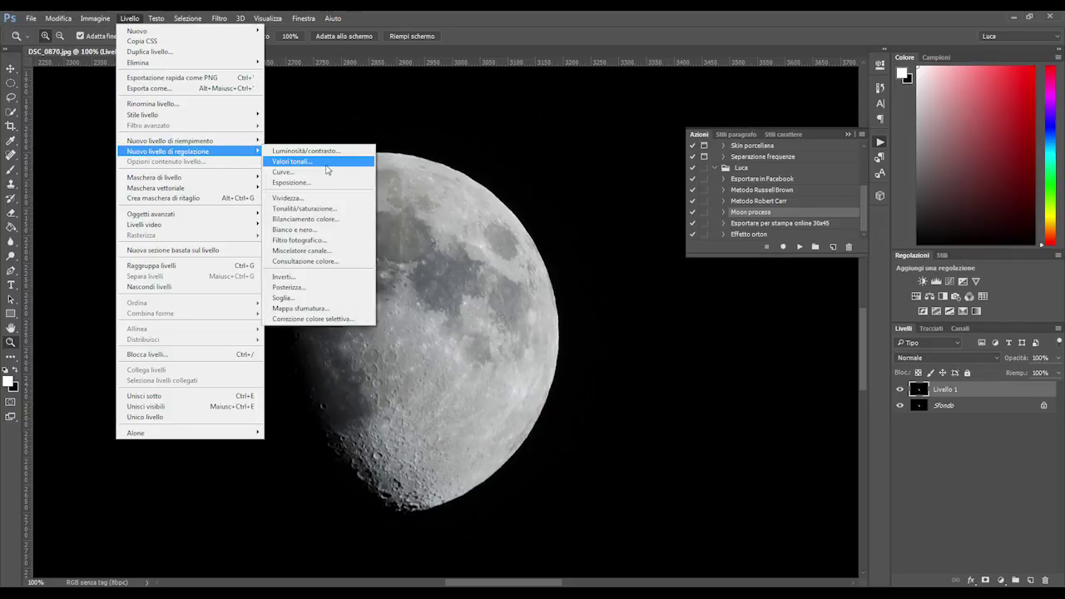
pyautogui.click(326, 162)
pyautogui.click(576, 194)
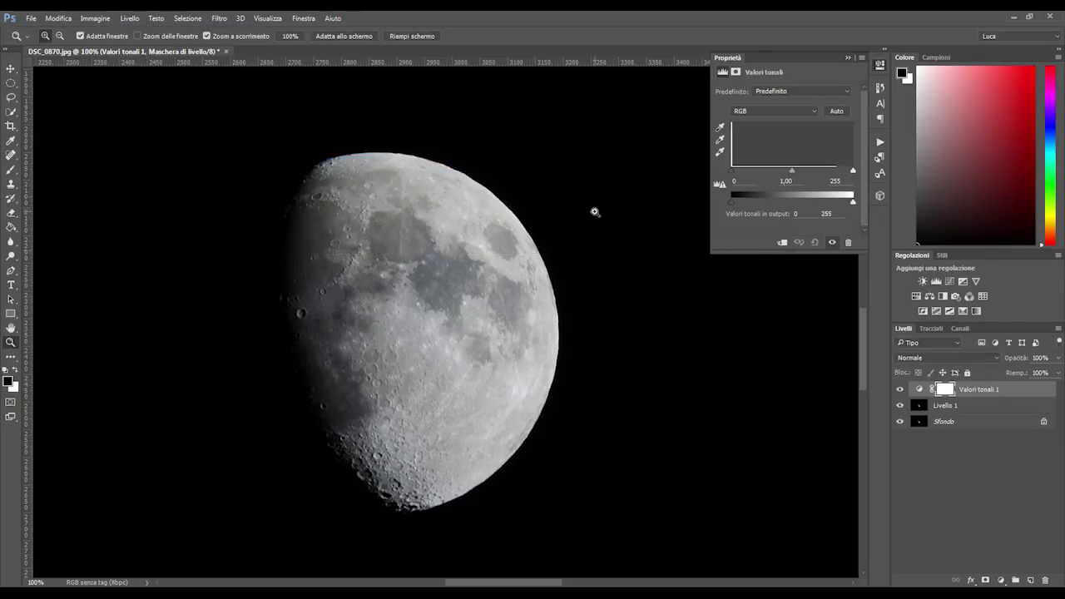
pyautogui.moveTo(854, 171); pyautogui.dragTo(791, 175)
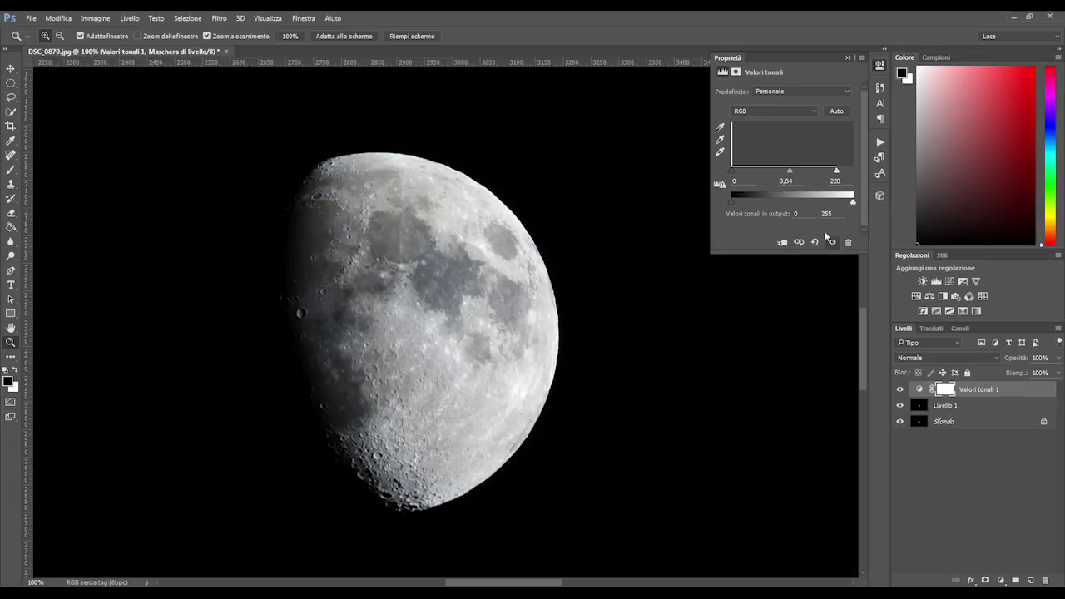
pyautogui.click(849, 58)
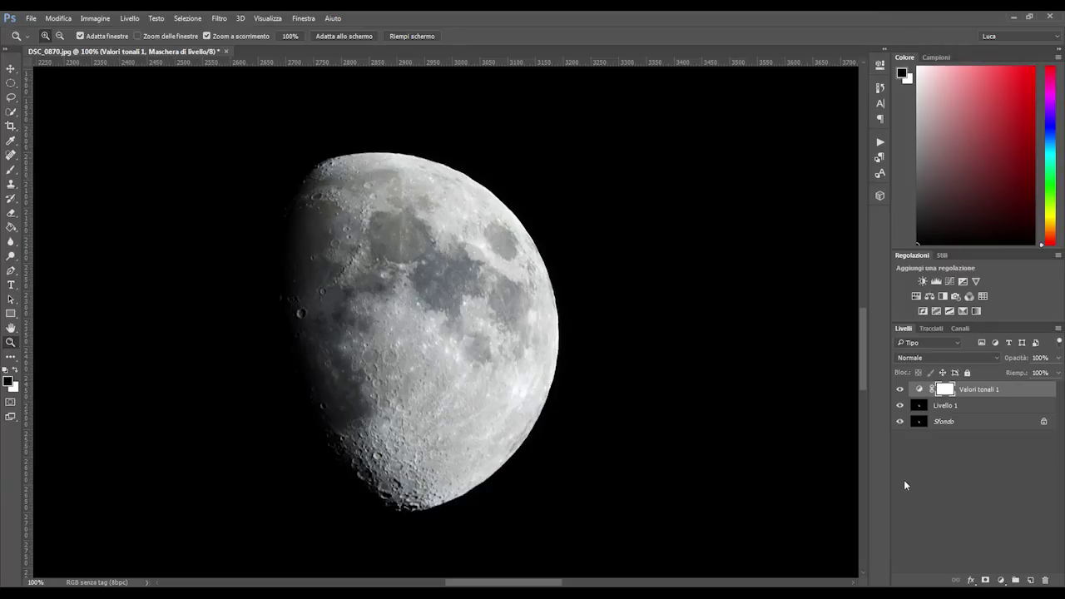
# Set the Valori tonali 1 layer's opacity and fill to 85%.
pyautogui.click(1040, 357)
pyautogui.write('85')
pyautogui.press('Tab')
pyautogui.write('85')
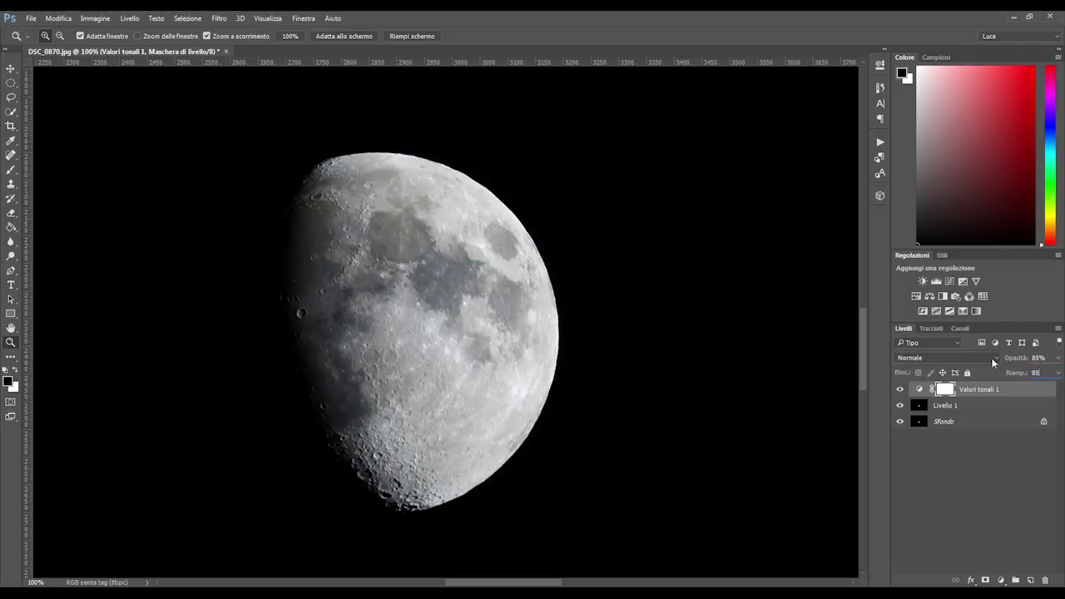
pyautogui.click(980, 458)
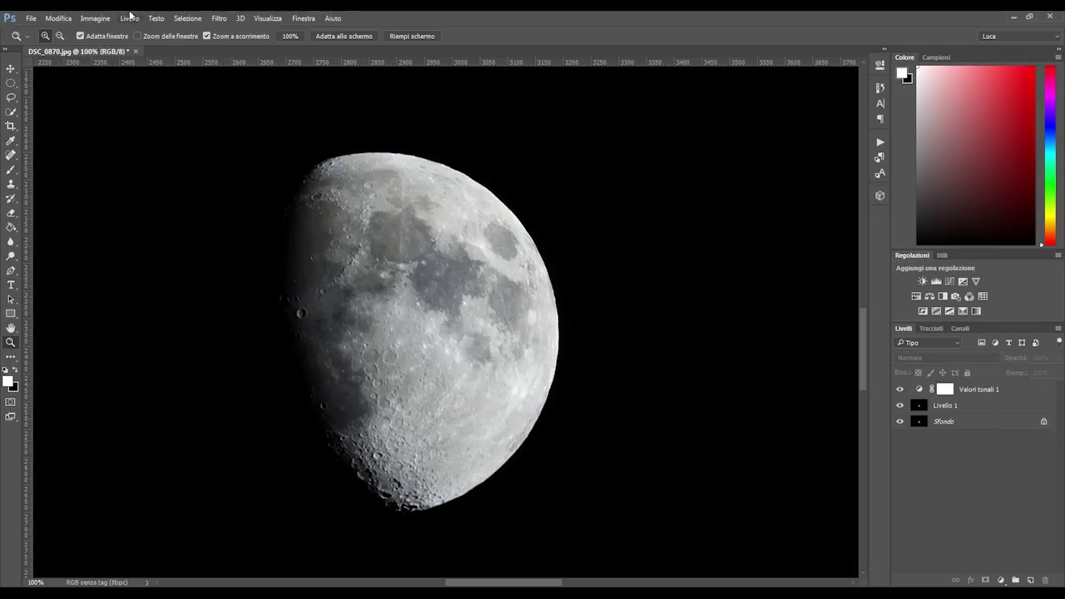
pyautogui.click(129, 17)
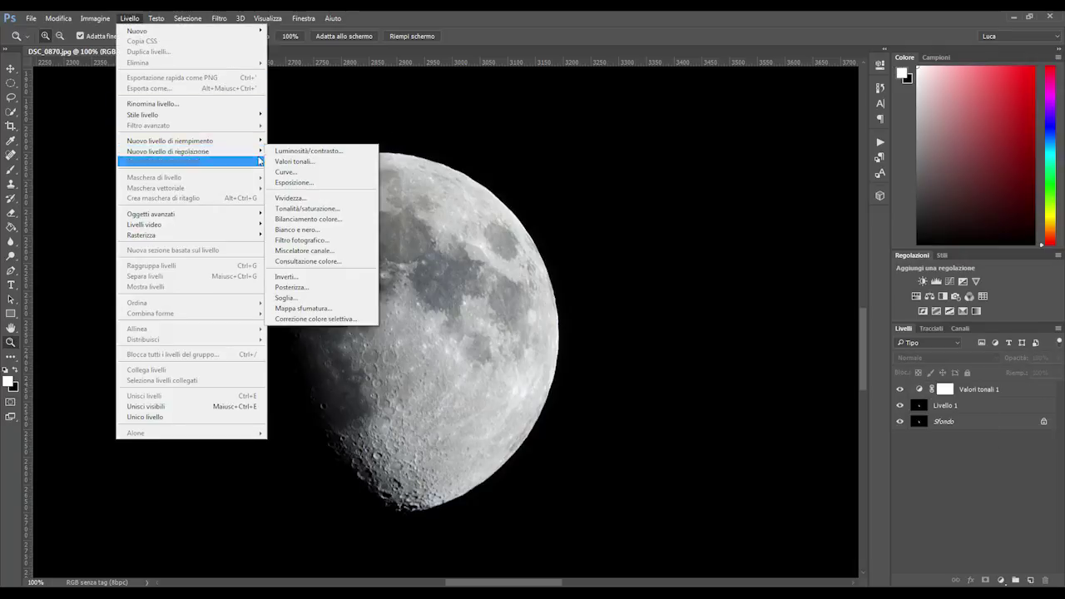
pyautogui.moveTo(168, 150)
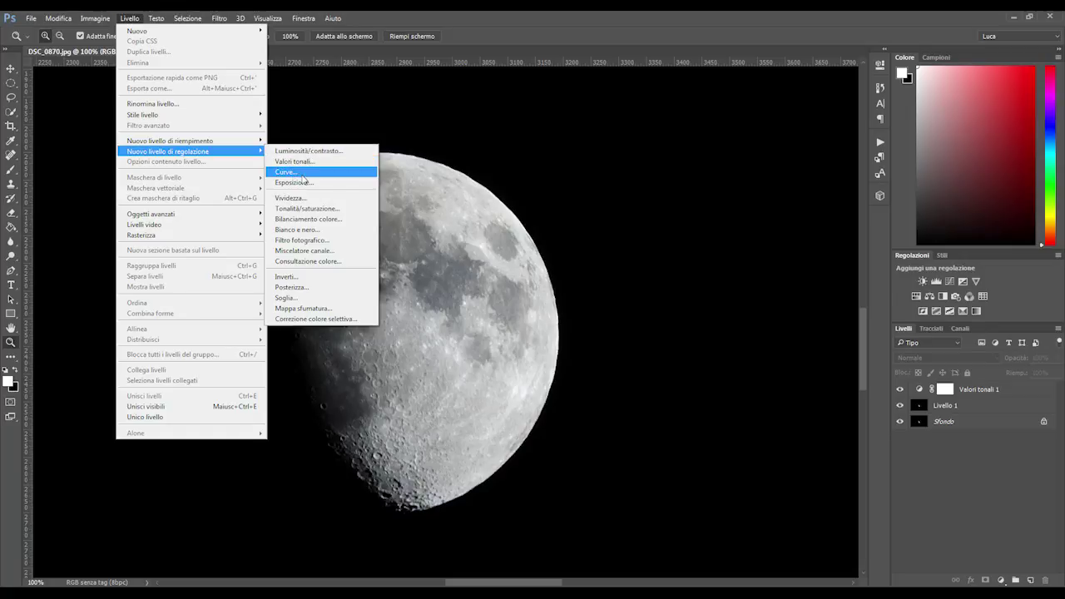
# Add an Esposizione 1 exposure adjustment layer that slightly darkens the moon.
pyautogui.click(299, 182)
pyautogui.click(573, 193)
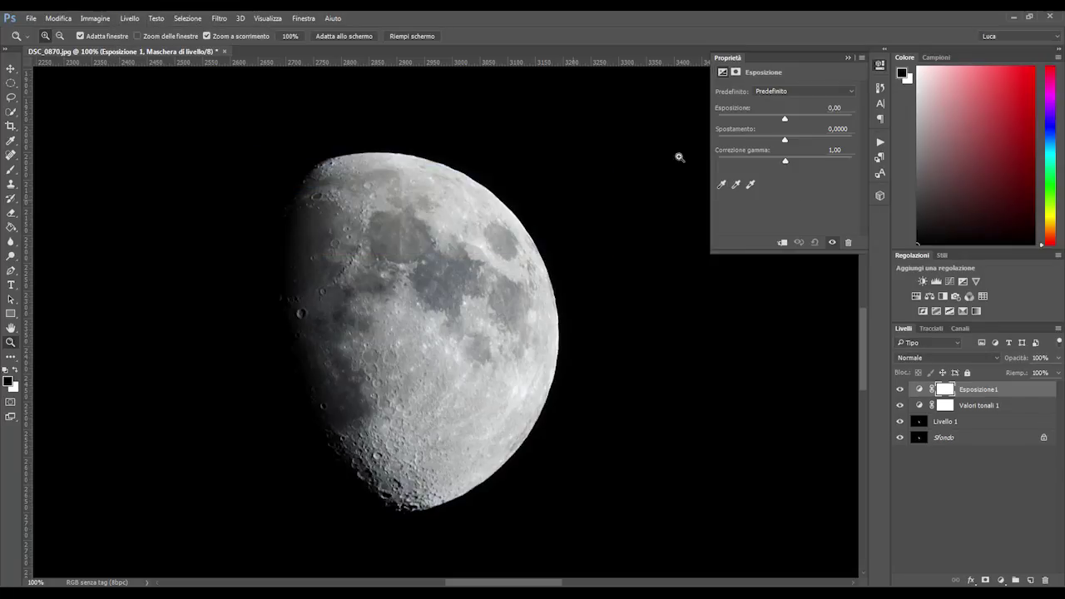
pyautogui.moveTo(785, 119); pyautogui.dragTo(785, 122)
pyautogui.click(849, 56)
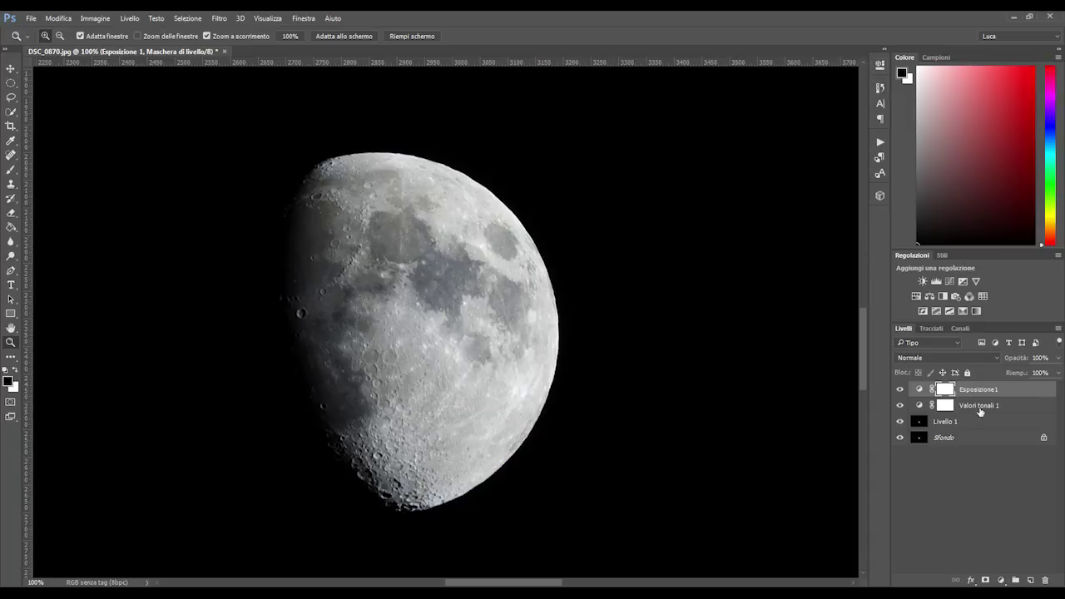
# Flatten all layers into Sfondo and duplicate it as Livello 1.
pyautogui.click(965, 441)
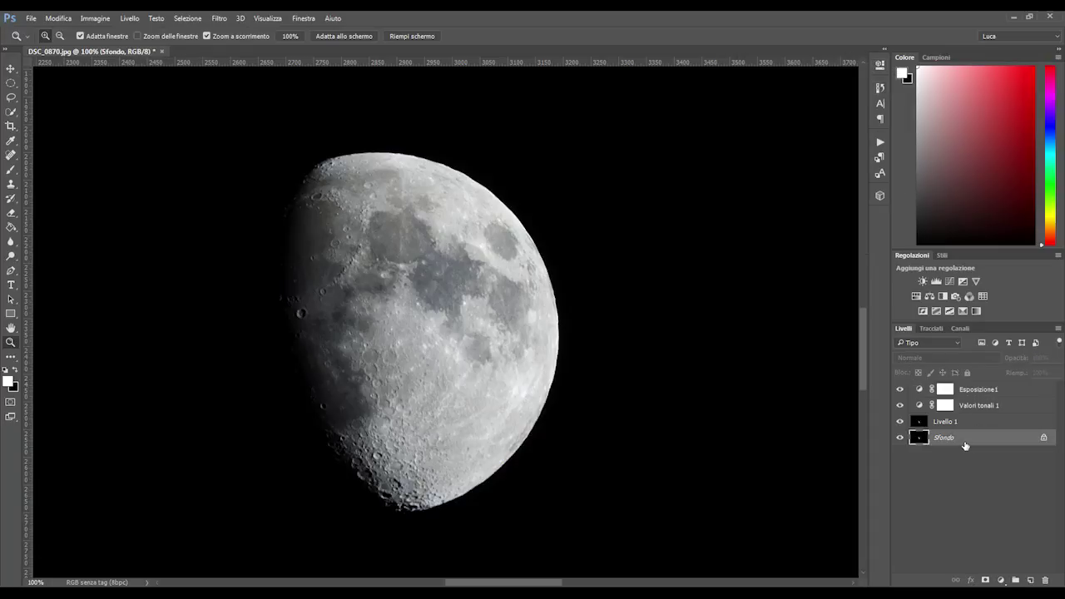
pyautogui.rightClick(966, 446)
pyautogui.click(947, 407)
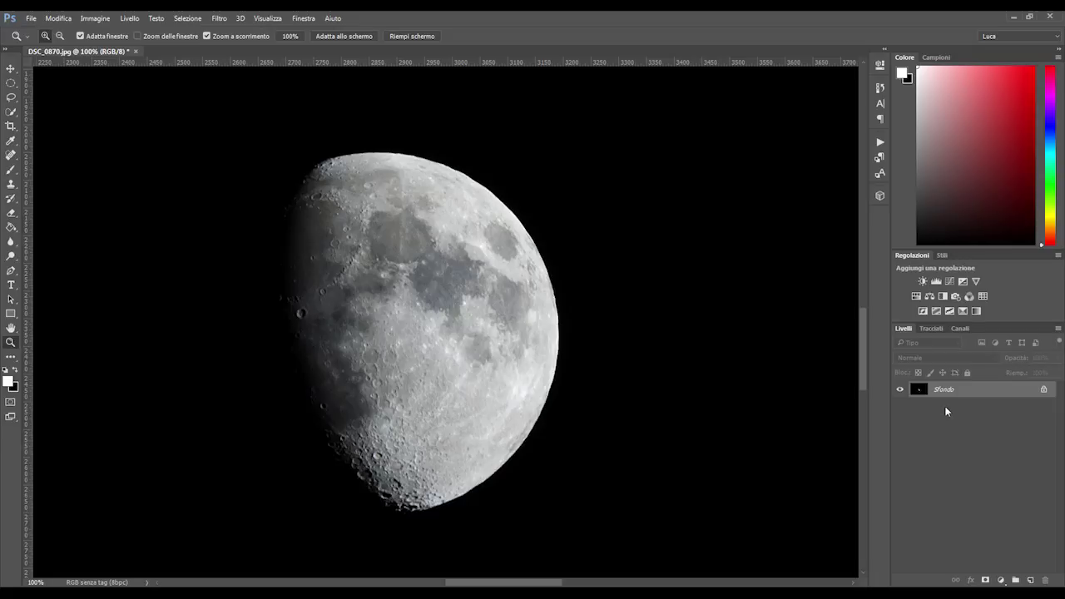
pyautogui.hotkey('ctrl', 'j')
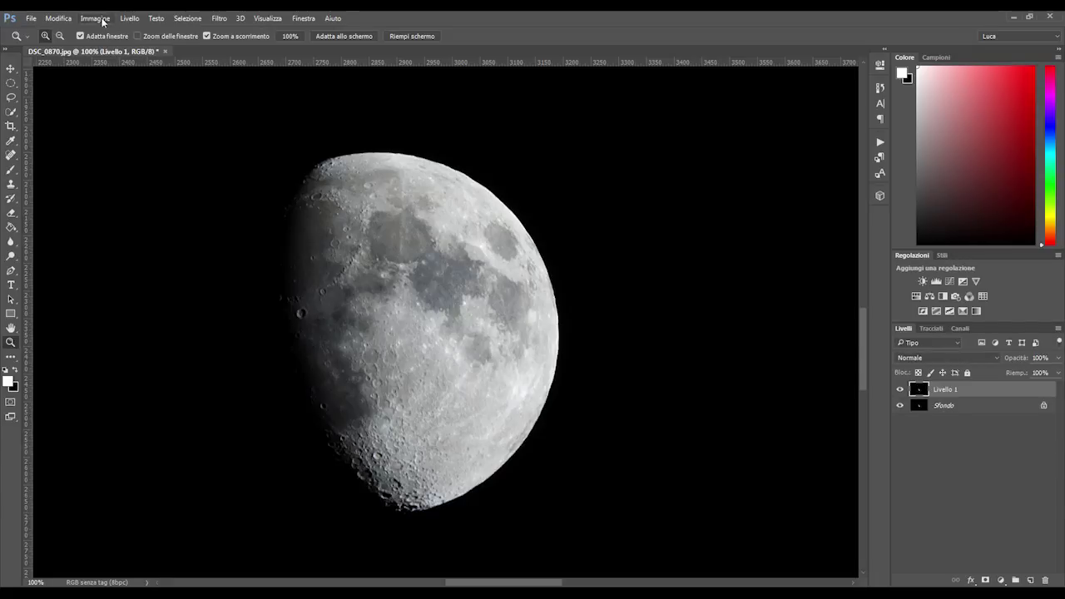
# Apply Auto Tone to Livello 1 and set its opacity and fill to 50%.
pyautogui.click(103, 20)
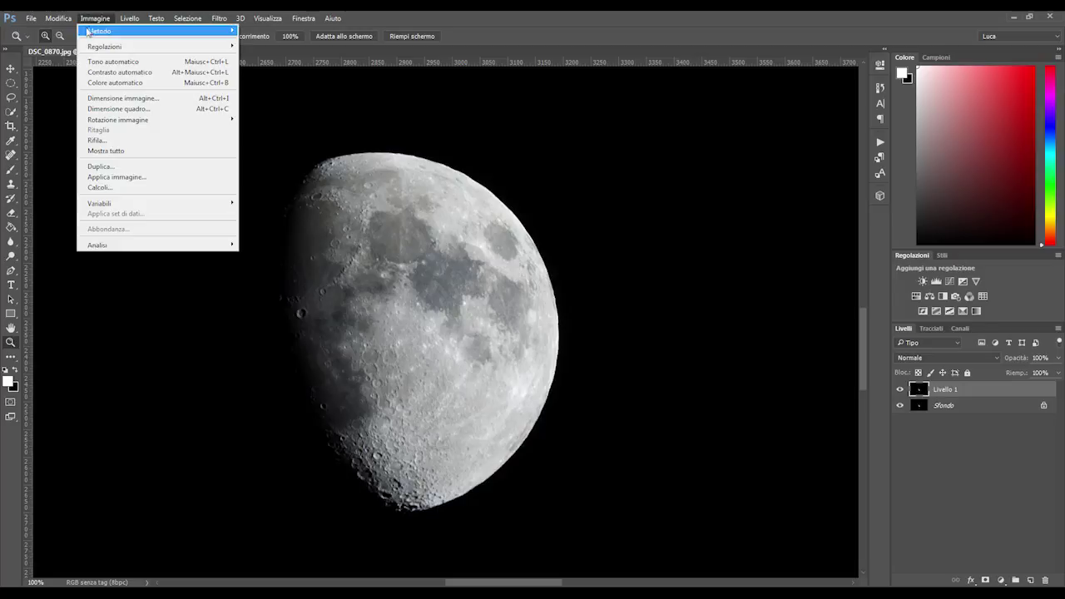
pyautogui.click(103, 65)
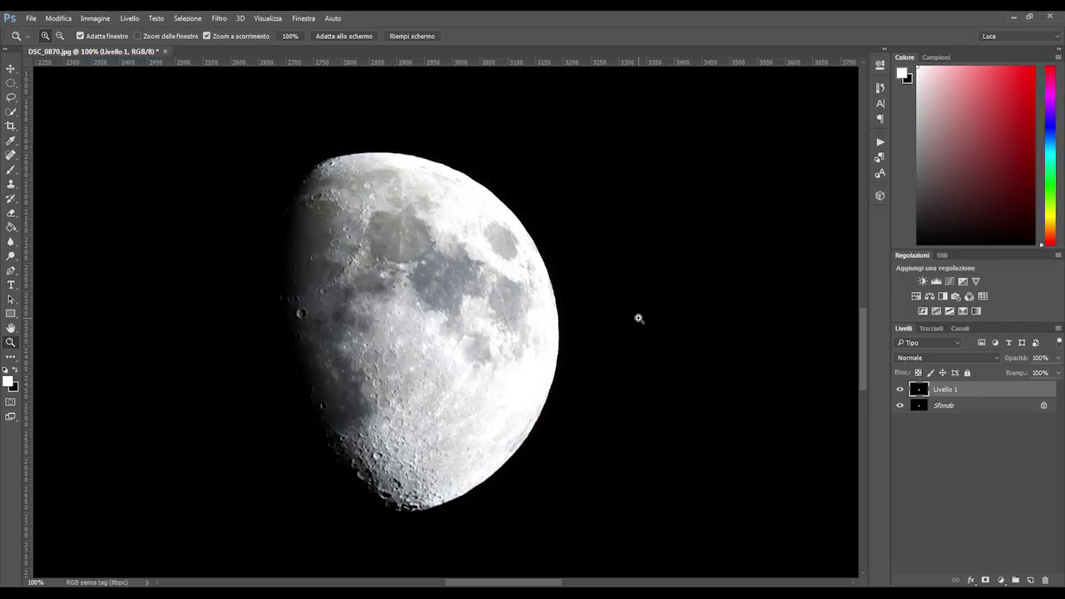
pyautogui.click(1040, 359)
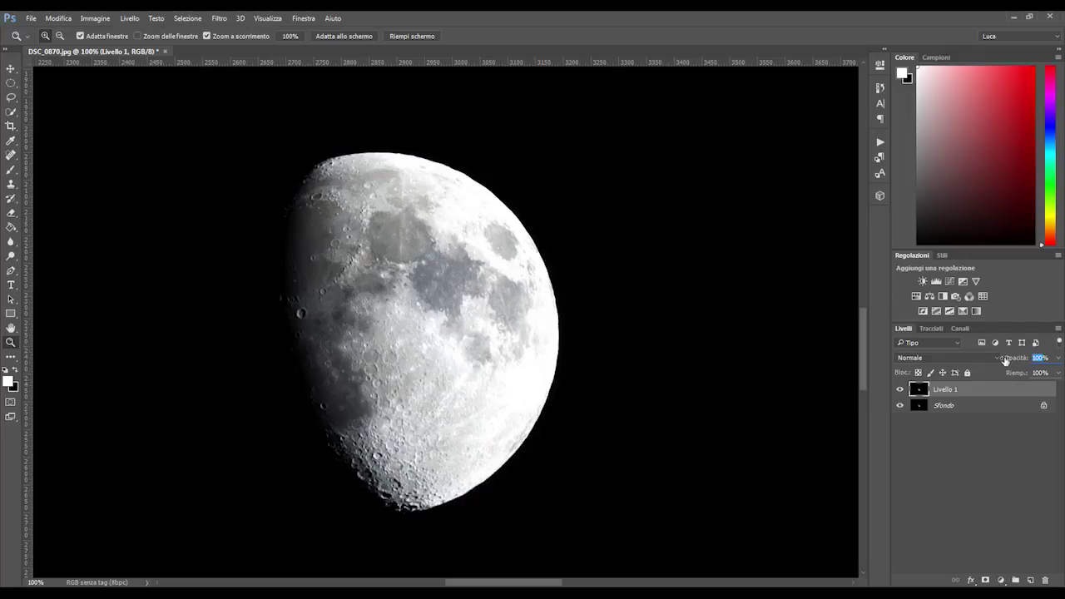
pyautogui.write('50')
pyautogui.press('Tab')
pyautogui.write('50')
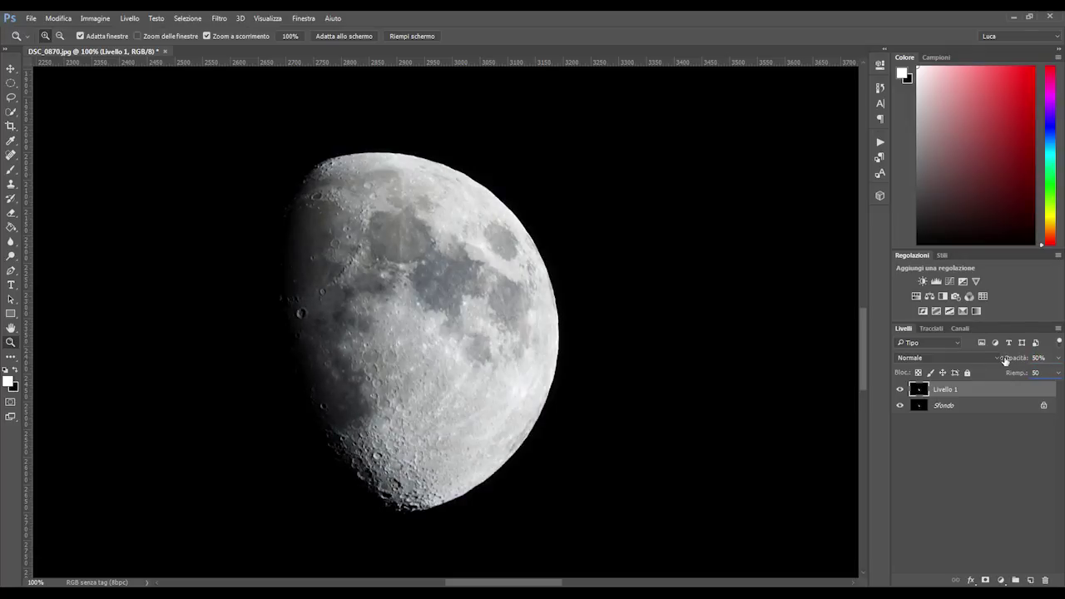
pyautogui.click(977, 424)
# Flatten into Sfondo and duplicate it as a fresh Livello 1.
pyautogui.click(980, 394)
pyautogui.rightClick(959, 407)
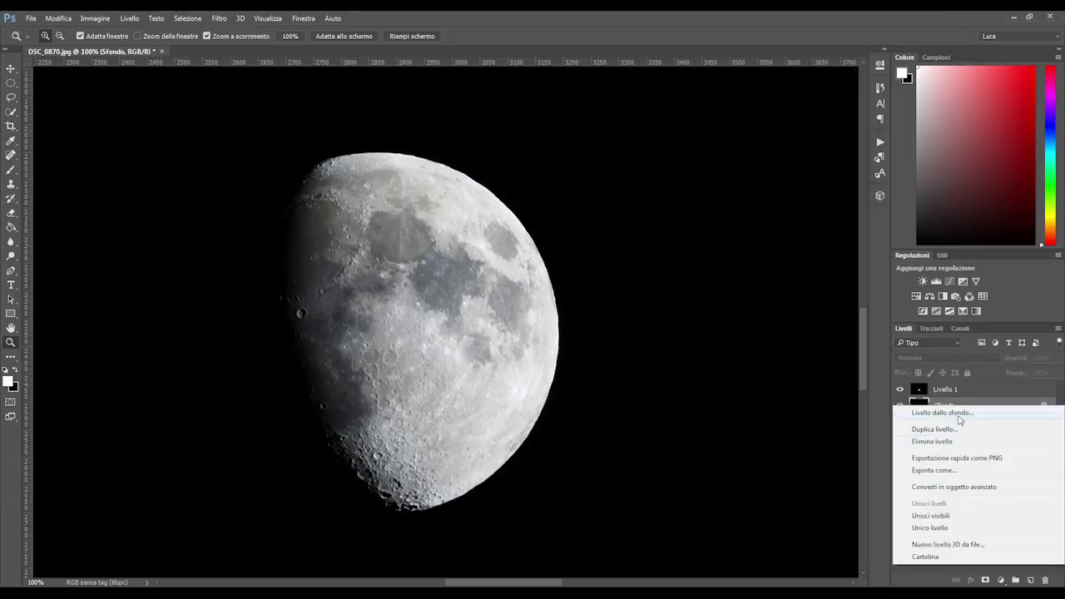
pyautogui.click(946, 530)
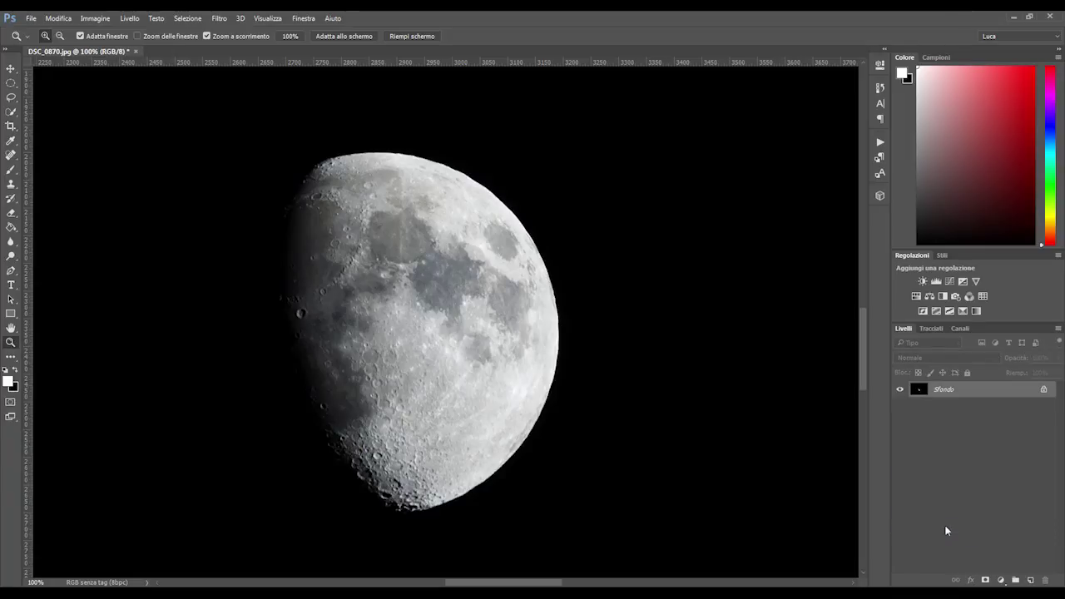
pyautogui.hotkey('ctrl', 'j')
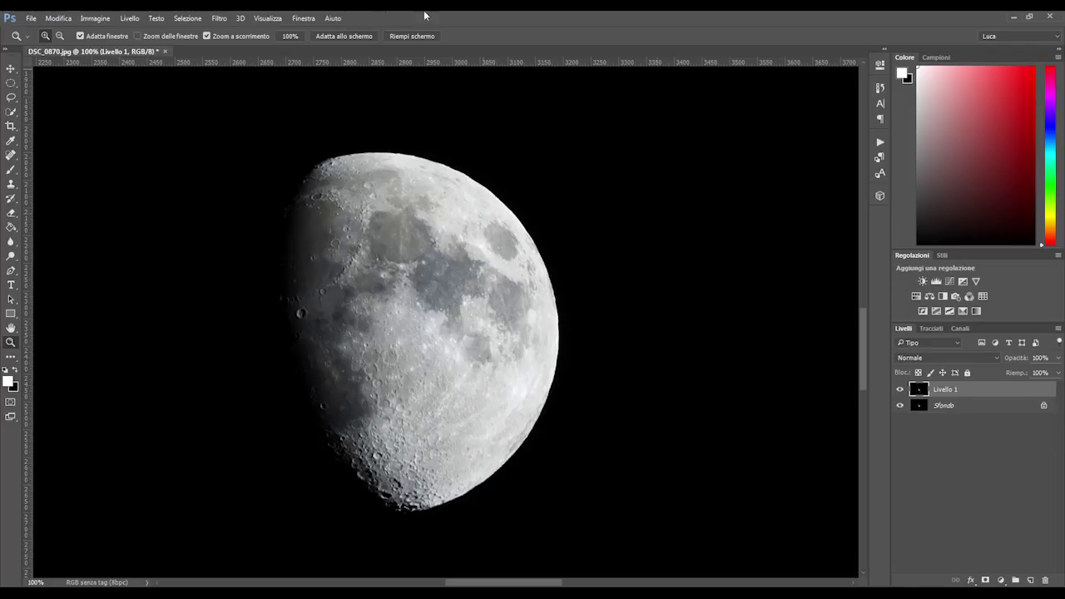
# Sharpen Livello 1 with Maschera di contrasto, amount 22 and radius 3,0.
pyautogui.click(215, 18)
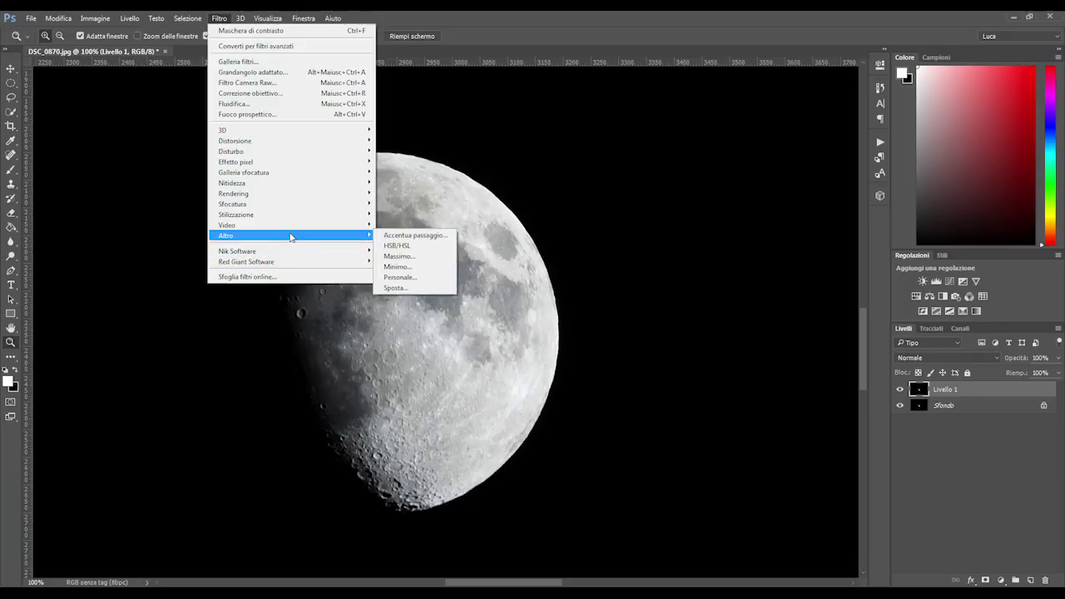
pyautogui.moveTo(291, 183)
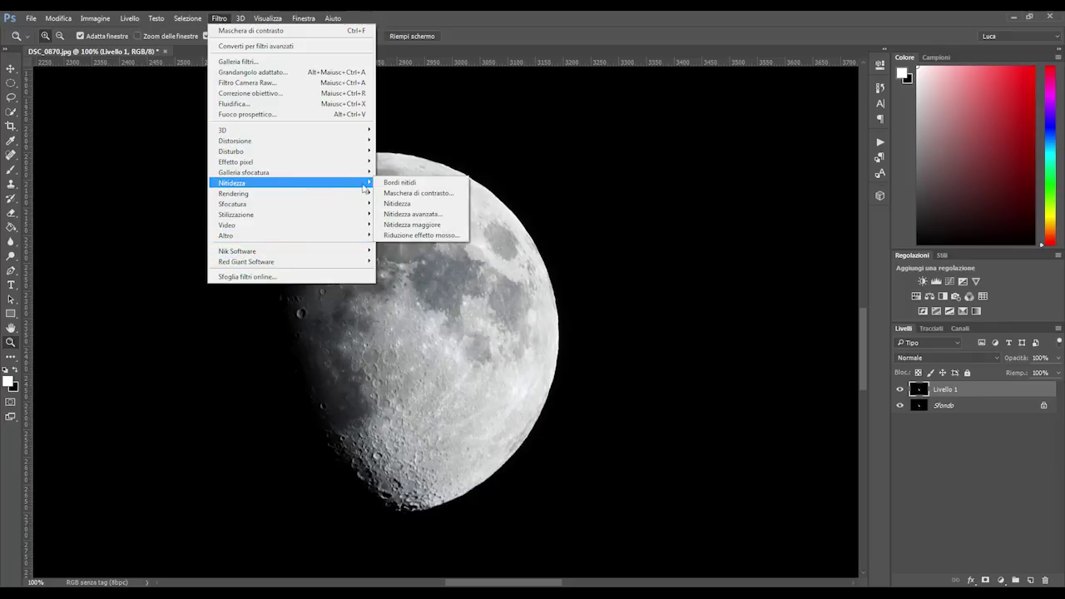
pyautogui.click(409, 195)
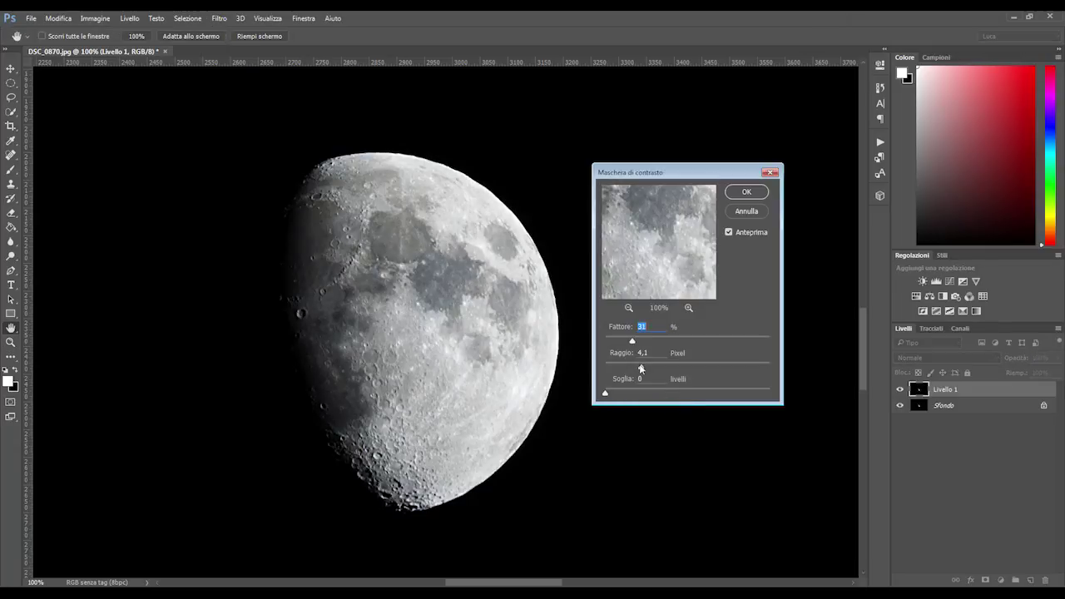
pyautogui.moveTo(662, 244); pyautogui.dragTo(639, 274)
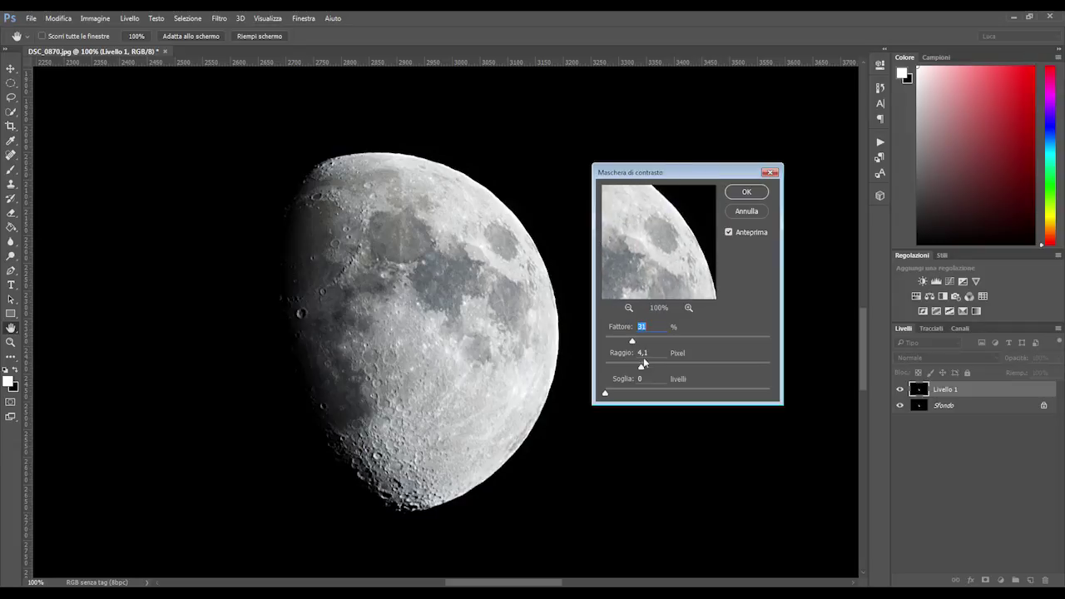
pyautogui.moveTo(641, 369); pyautogui.dragTo(628, 342)
pyautogui.moveTo(657, 274)
pyautogui.mouseDown()
pyautogui.moveTo(632, 218)
pyautogui.moveTo(699, 237)
pyautogui.mouseUp()
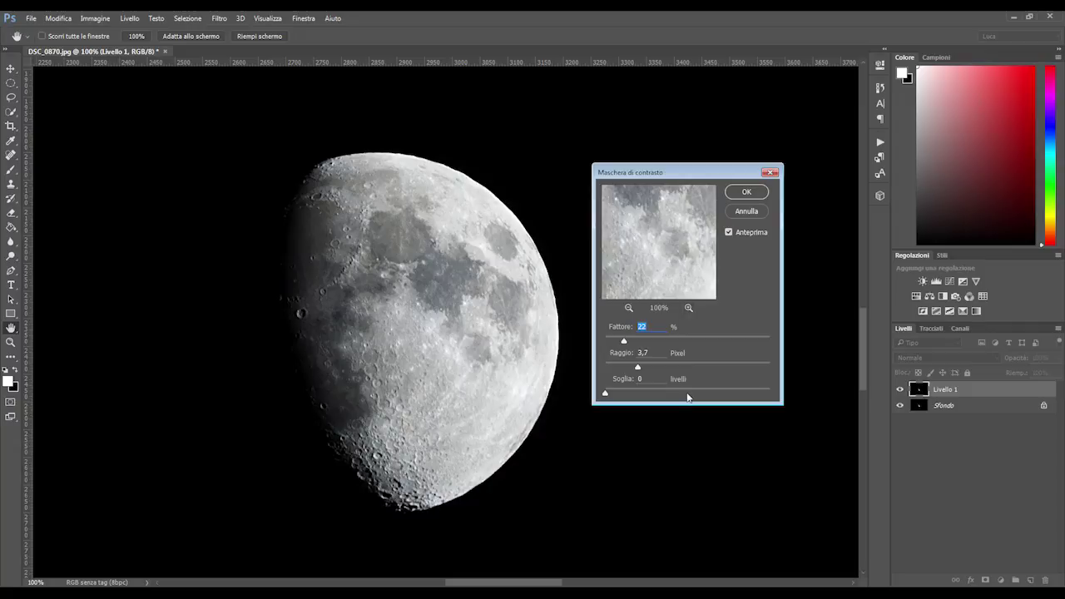
pyautogui.moveTo(638, 368); pyautogui.dragTo(631, 369)
pyautogui.click(746, 192)
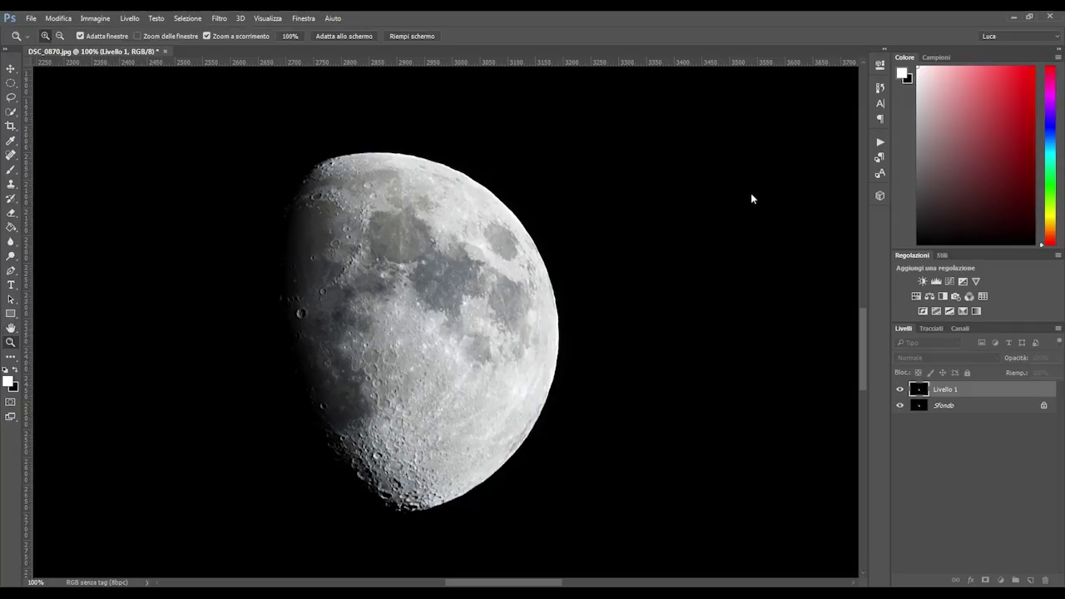
pyautogui.press('z')
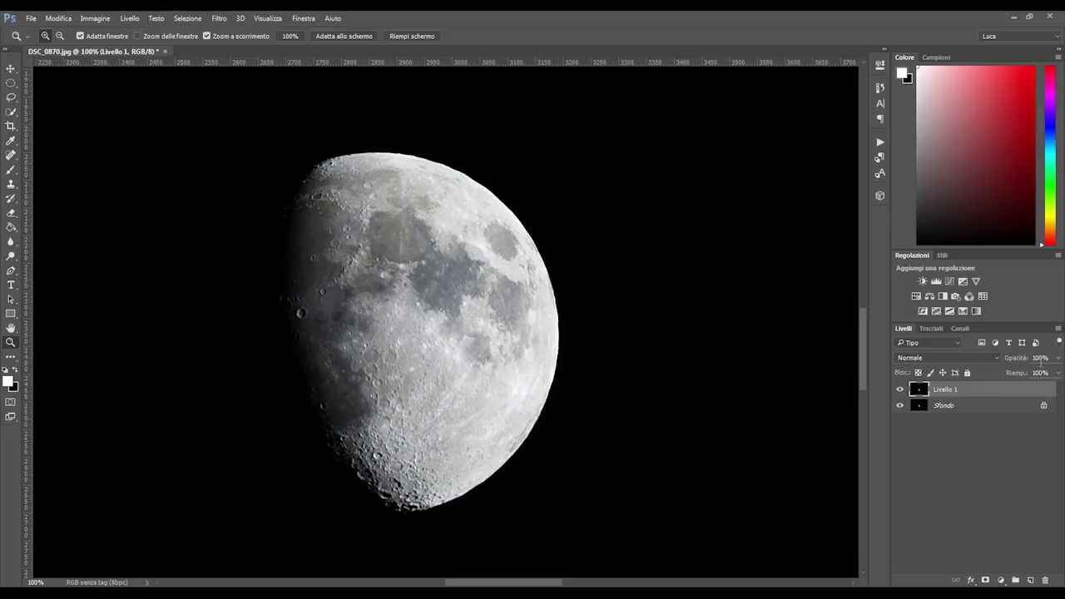
# Set Livello 1 opacity and fill to 85% and compare it with Sfondo.
pyautogui.click(1041, 357)
pyautogui.write('85')
pyautogui.press('Tab')
pyautogui.write('85')
pyautogui.click(970, 410)
pyautogui.click(980, 393)
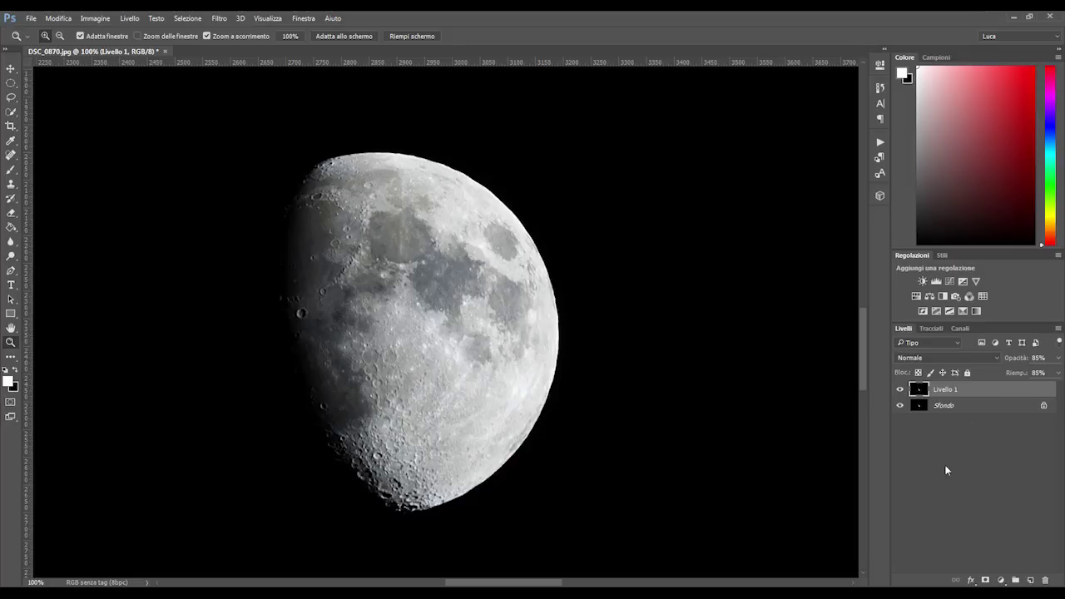
pyautogui.click(967, 410)
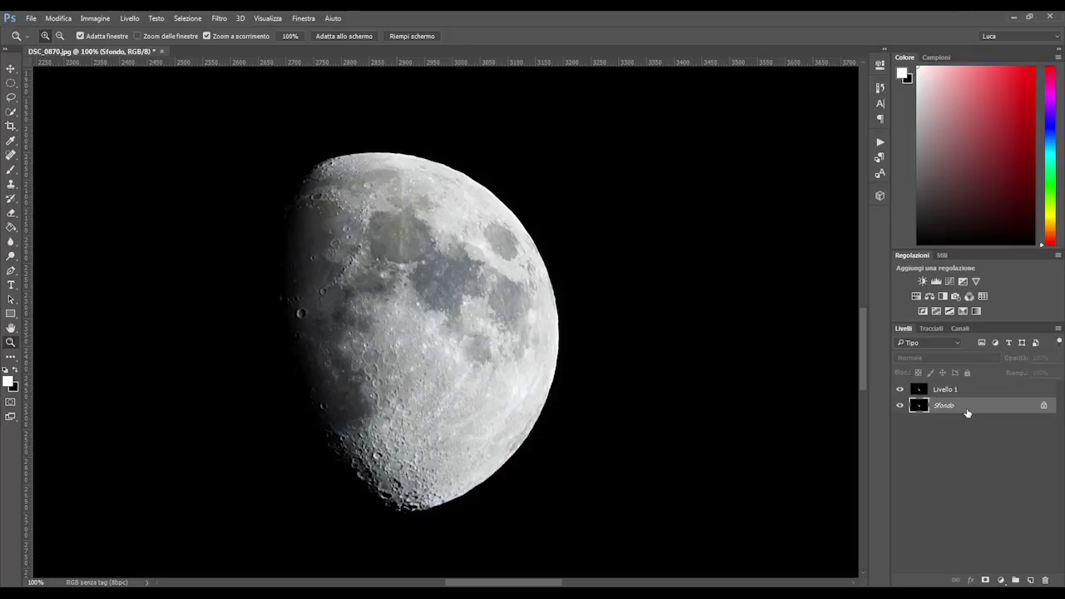
# Apply Ombre/Luci to Livello 1 with shadows amount 19 and highlights 1.
pyautogui.click(972, 393)
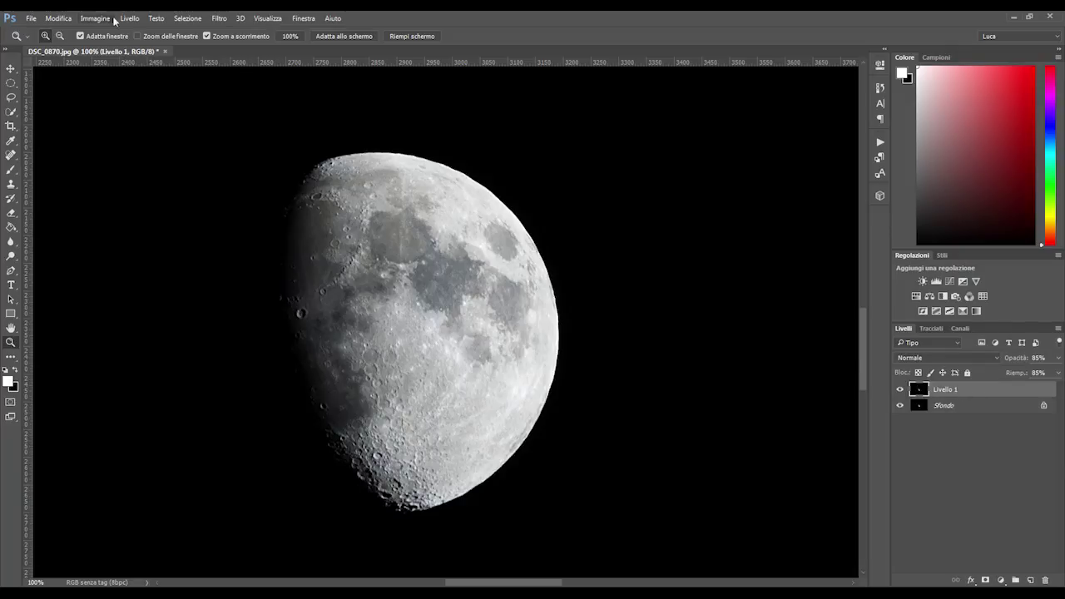
pyautogui.click(97, 18)
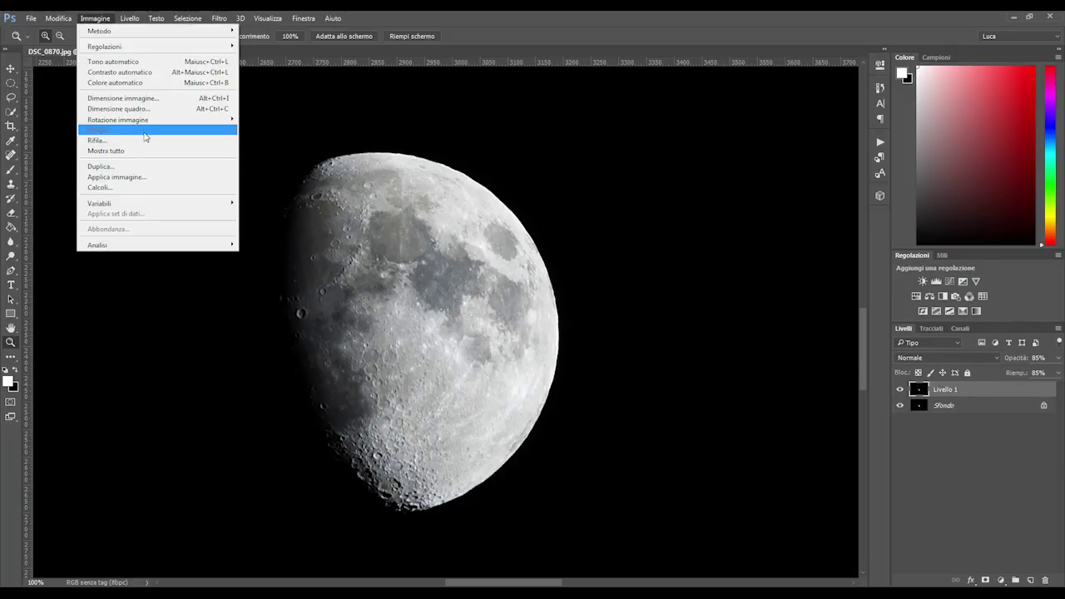
pyautogui.moveTo(117, 46)
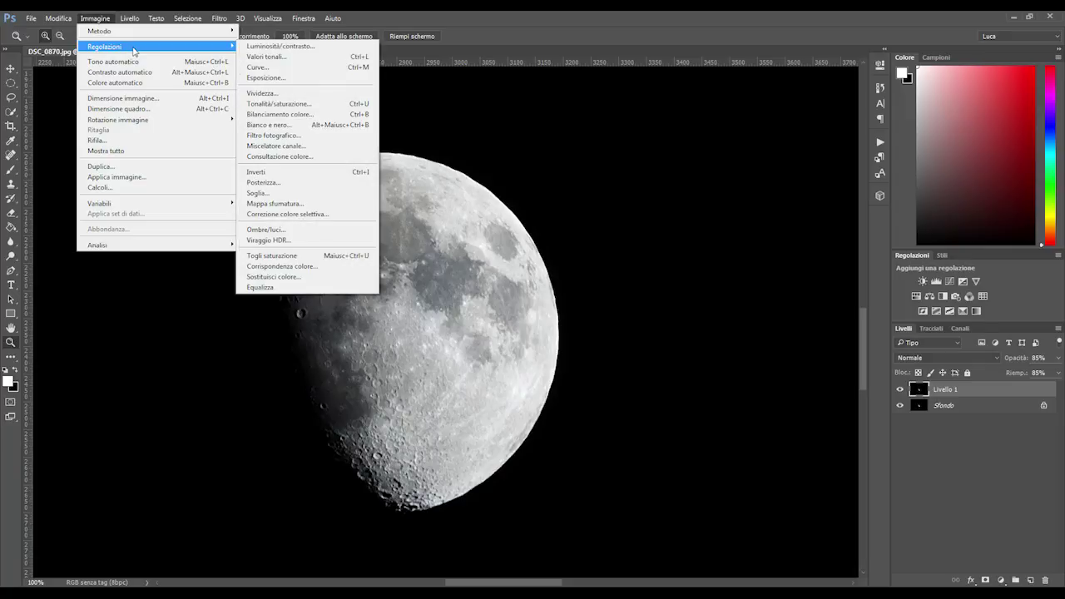
pyautogui.click(305, 234)
pyautogui.moveTo(773, 148); pyautogui.dragTo(759, 153)
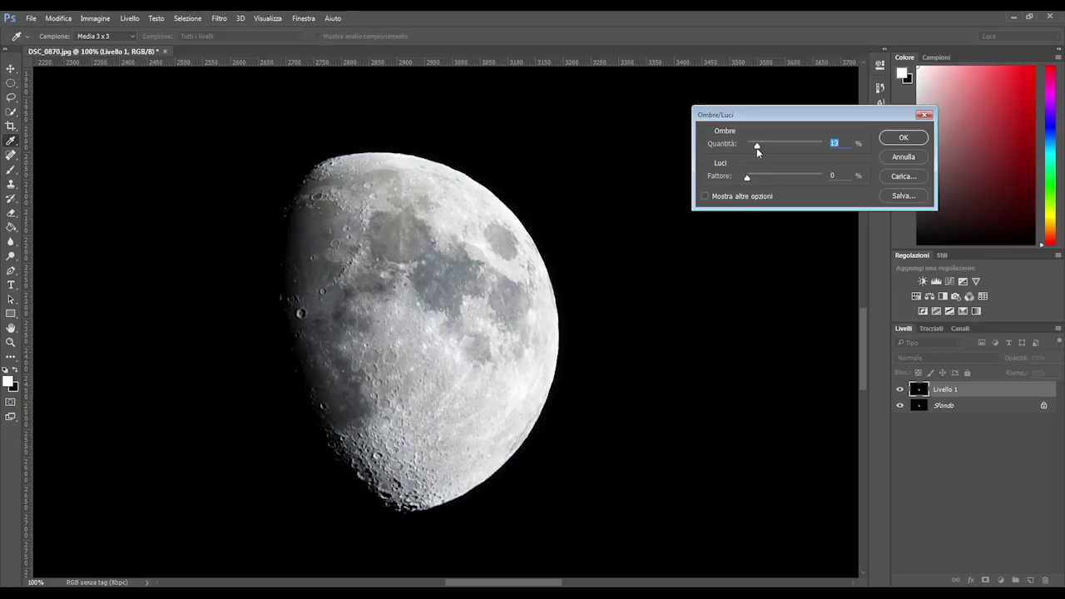
pyautogui.moveTo(745, 177)
pyautogui.mouseDown()
pyautogui.moveTo(755, 178)
pyautogui.moveTo(754, 150)
pyautogui.moveTo(747, 178)
pyautogui.mouseUp()
pyautogui.click(904, 137)
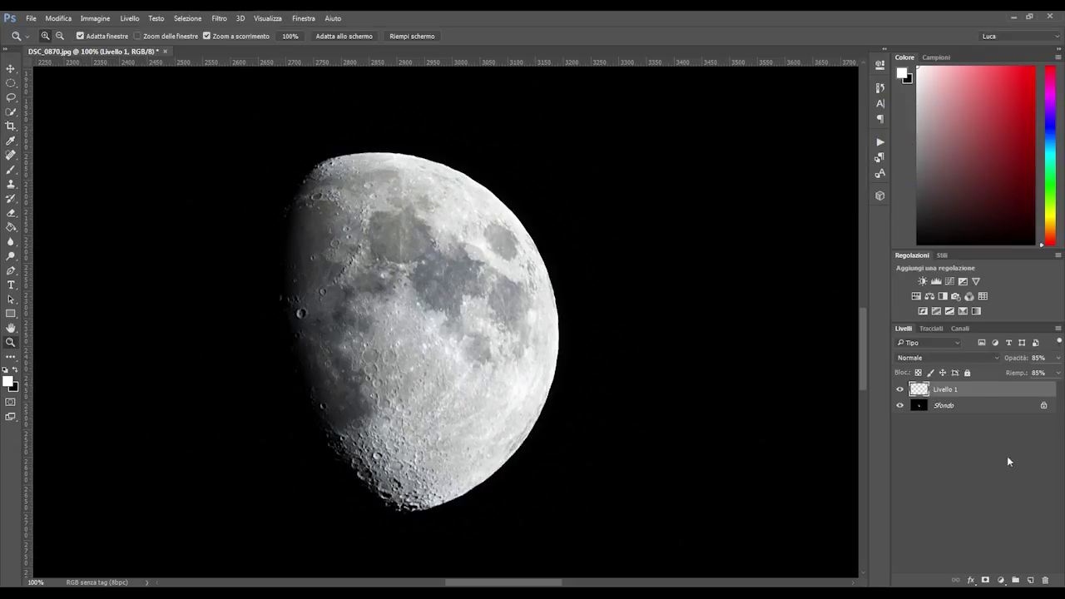